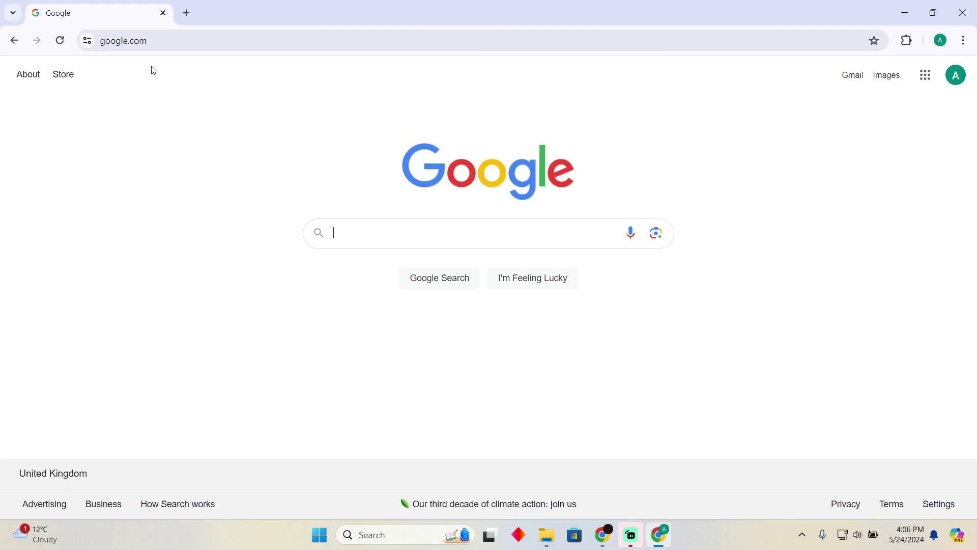
pyautogui.write('vpn app')
pyautogui.scroll(-3, 301, 313)
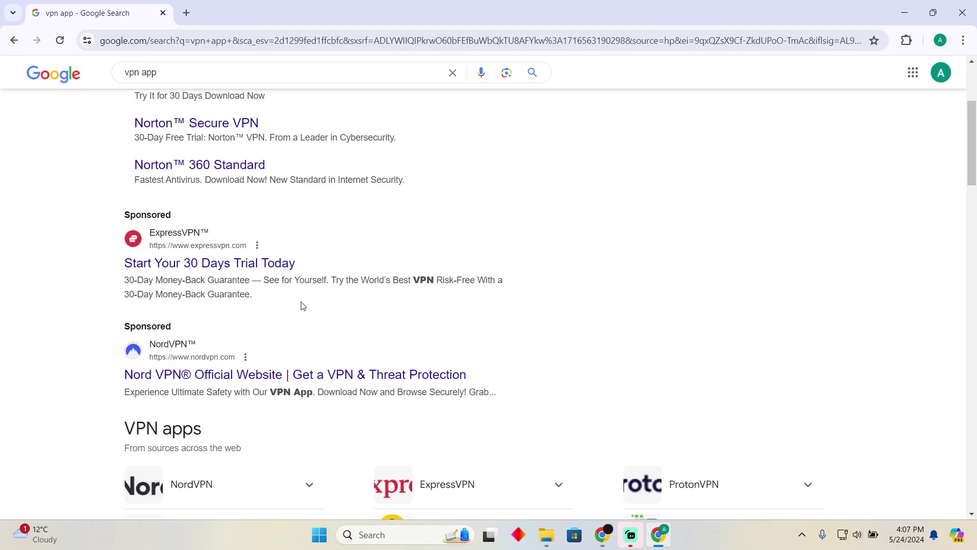
pyautogui.scroll(-2, 302, 306)
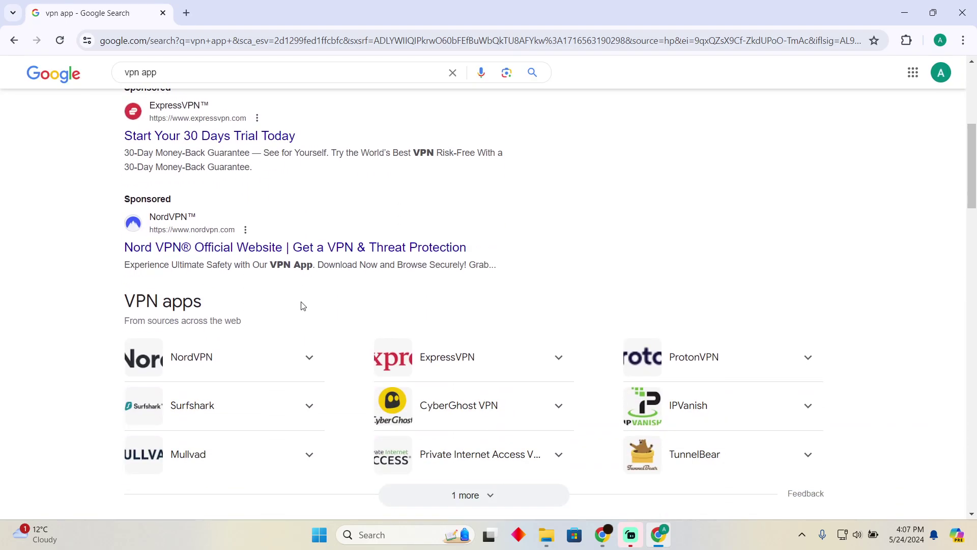
# Check the NordVPN entry, search 'free vpn app', then search 'cash app sign up'.
pyautogui.click(291, 365)
pyautogui.scroll(5, 255, 119)
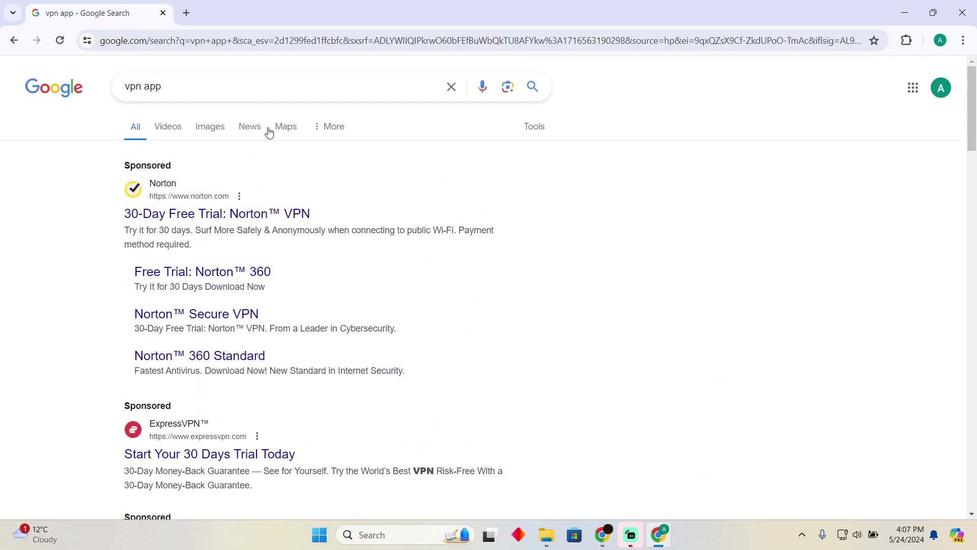
pyautogui.click(126, 88)
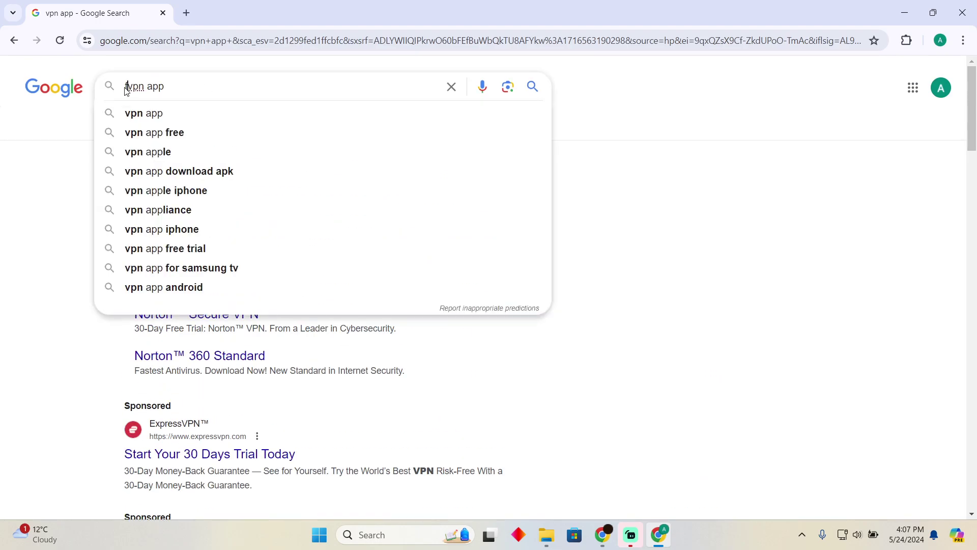
pyautogui.write('free')
pyautogui.press('Return')
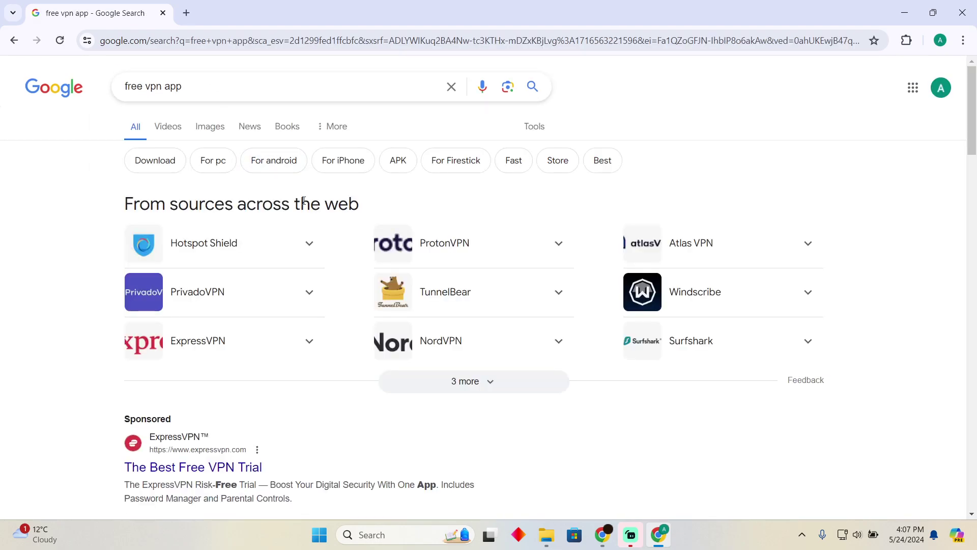
pyautogui.scroll(-2, 342, 181)
pyautogui.scroll(-1, 343, 183)
pyautogui.scroll(3, 343, 183)
pyautogui.tripleClick(262, 95)
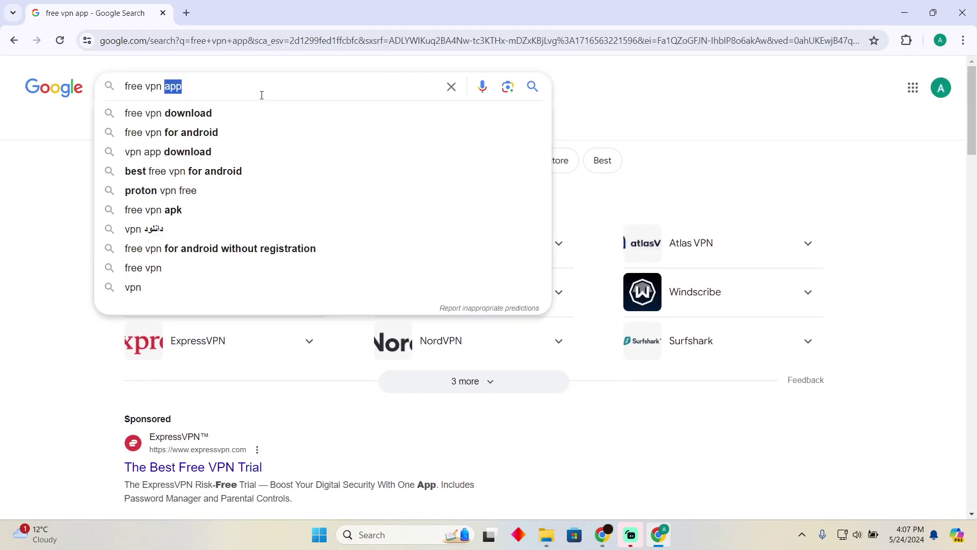
pyautogui.write('cash ')
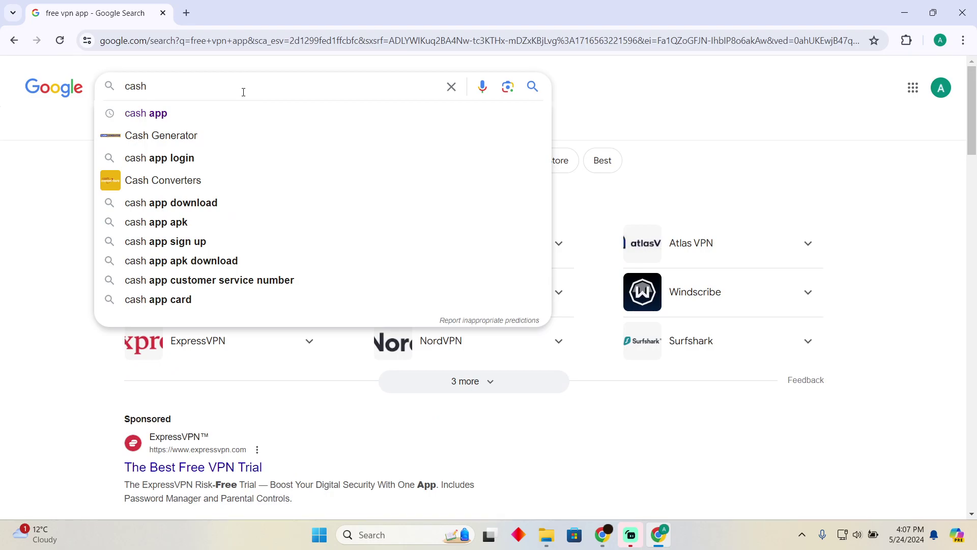
pyautogui.write('app sign up')
pyautogui.press('Return')
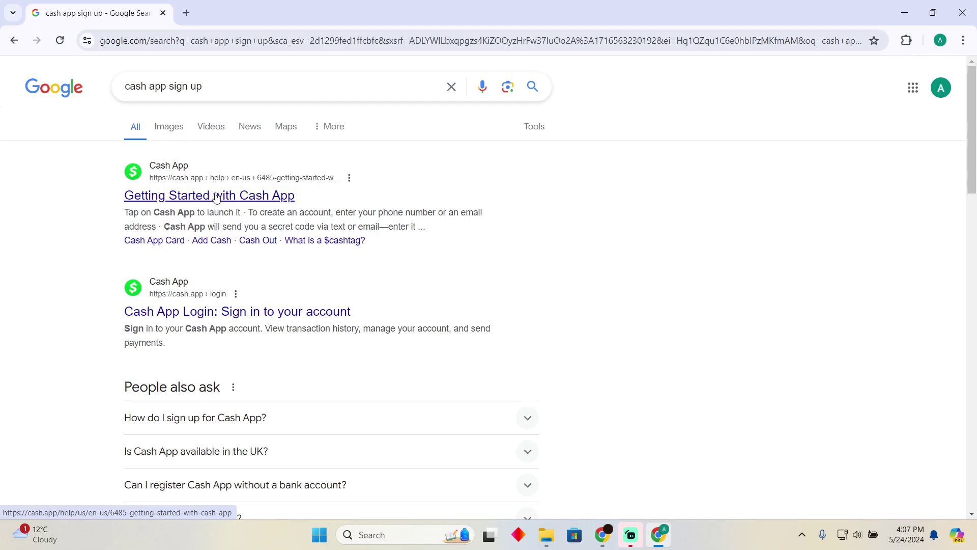
# View the Getting Started with Cash App page, then open the 'Cash App Login' result.
pyautogui.click(221, 195)
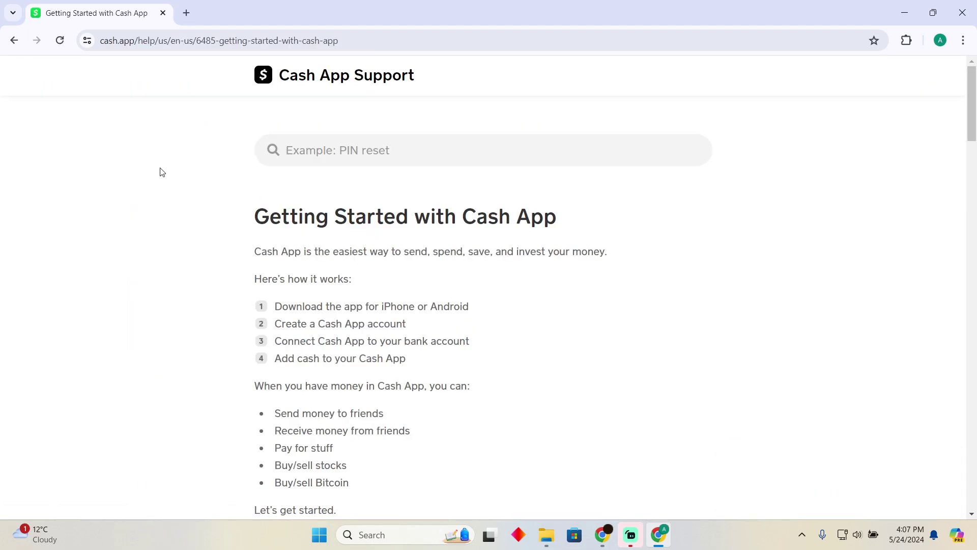
pyautogui.hotkey('alt', 'Left')
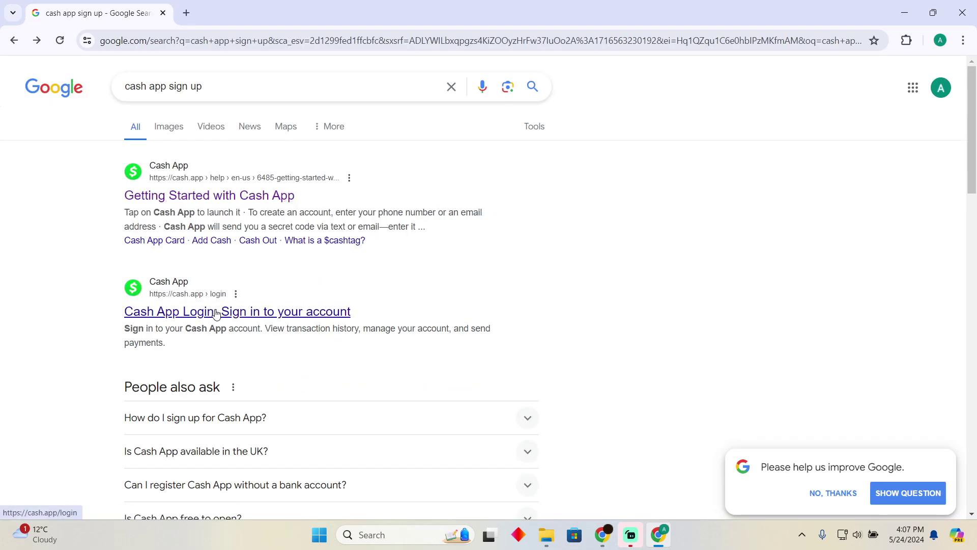
pyautogui.click(256, 311)
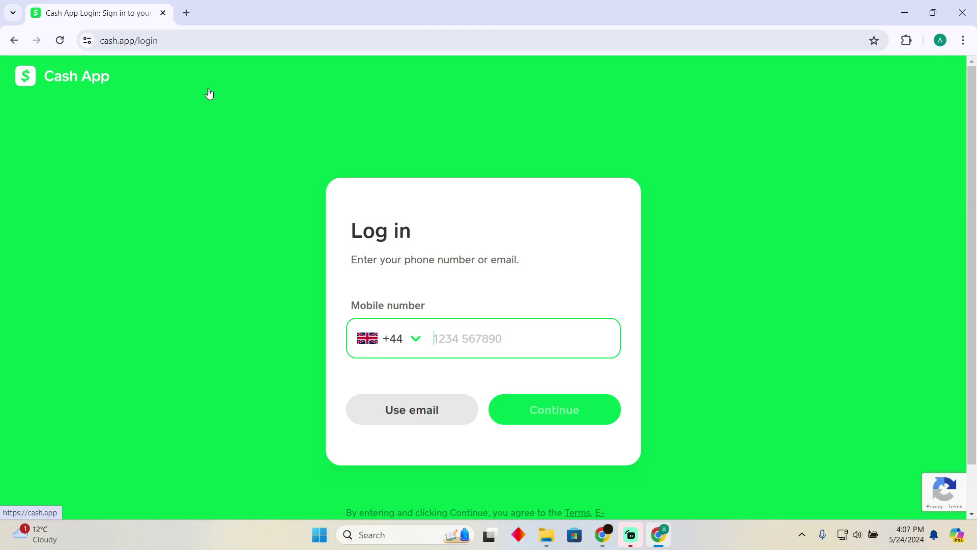
# Return from the Cash App login page to the 'cash app sign up' Google results.
pyautogui.click(9, 43)
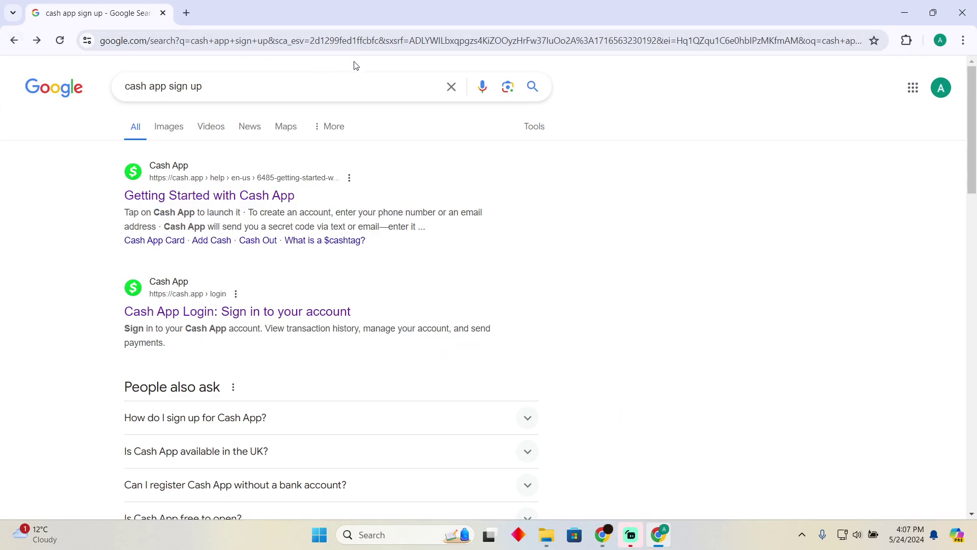
pyautogui.scroll(-3, 271, 271)
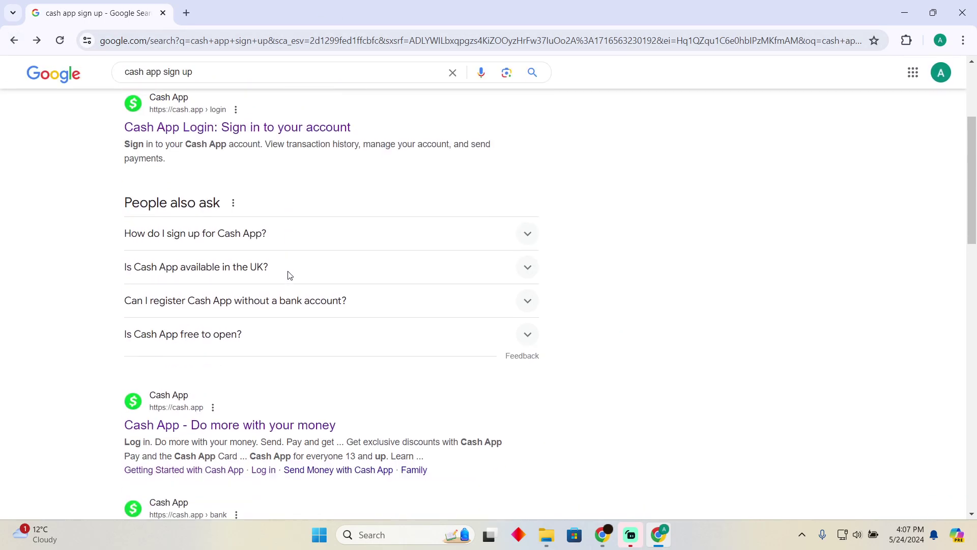